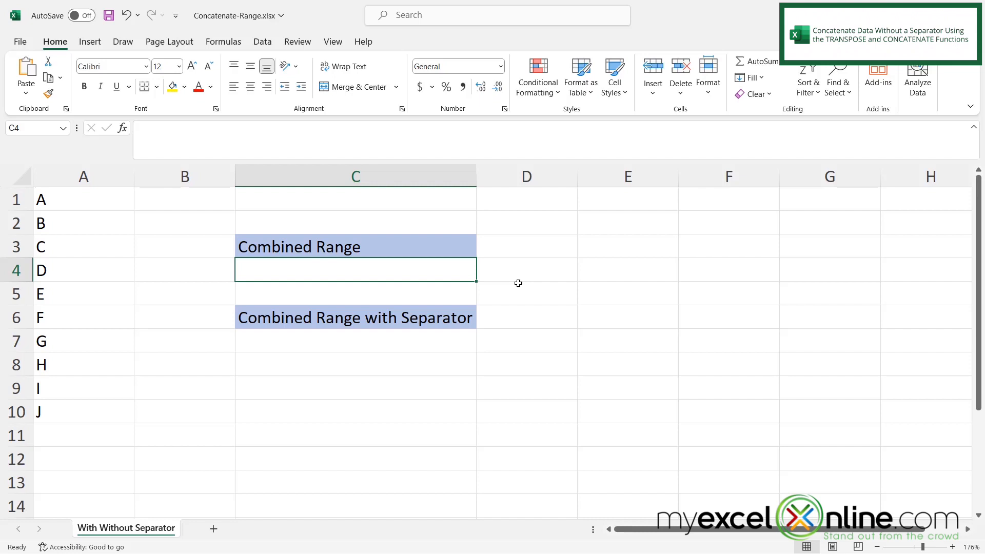
Step: Enter a TRANSPOSE formula in C4 that transposes the range A1:A10
key(F2)
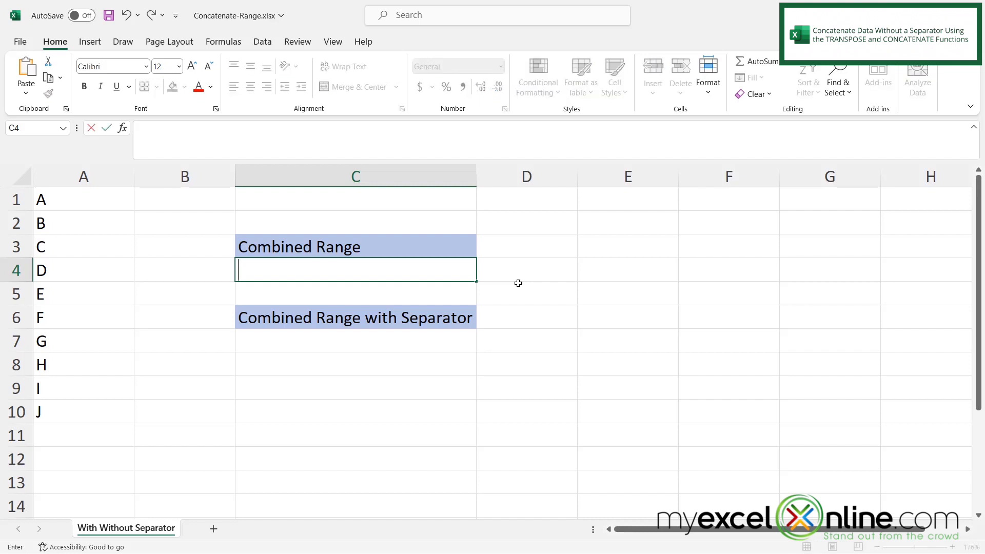
text(=transpos)
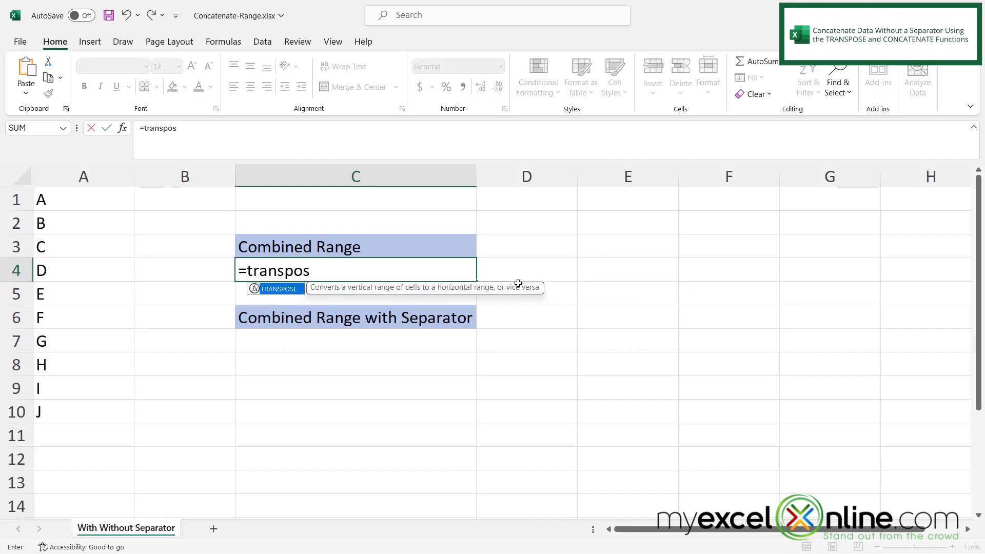
text(e()
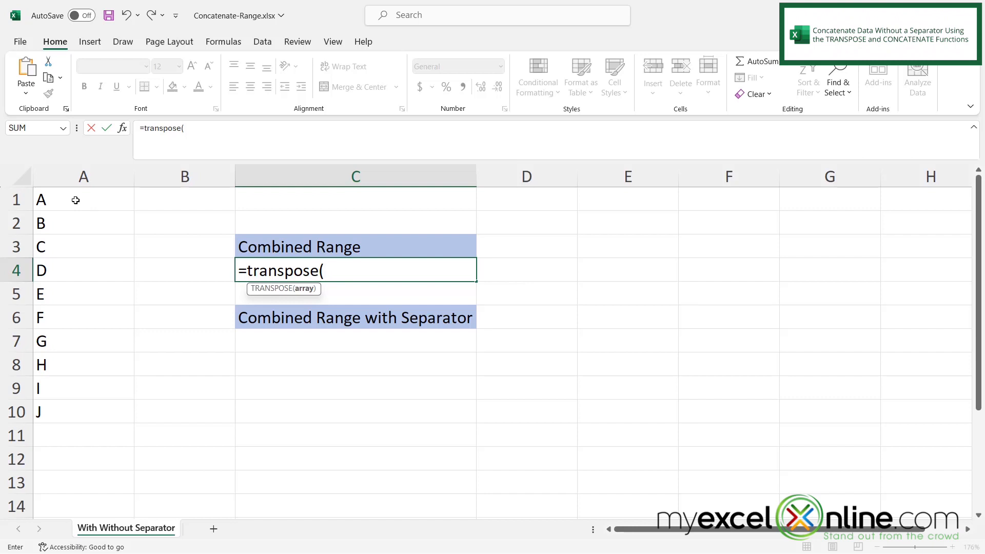
drag(76, 200, 65, 408)
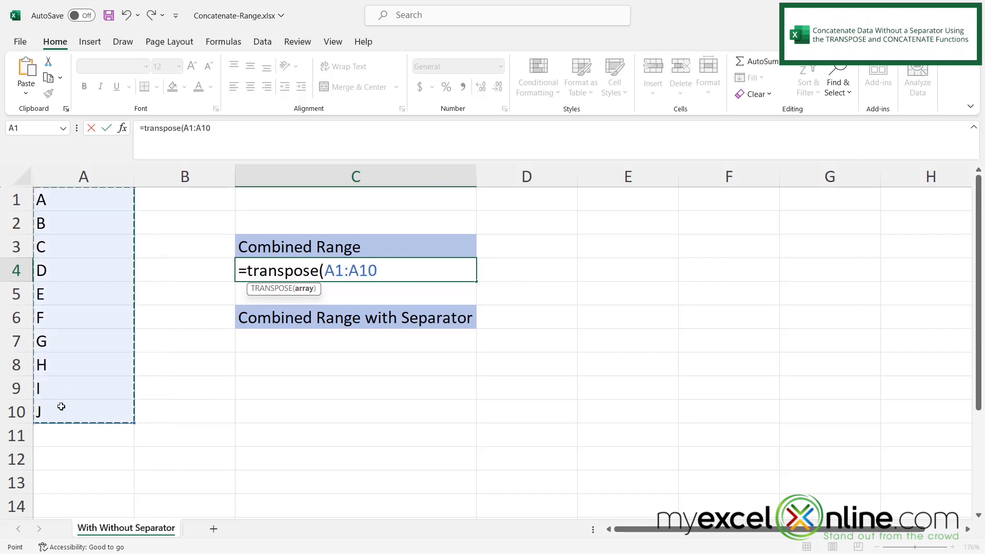
text())
key(Return)
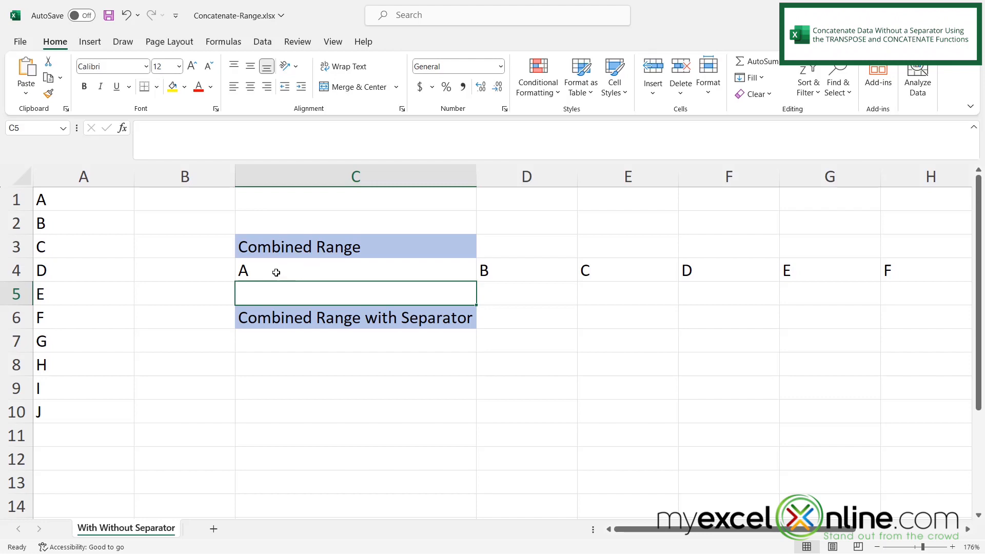
Step: Edit C4 and evaluate the TRANSPOSE(A1:A10) part of the formula into an array of values
double_click(249, 268)
drag(248, 269, 420, 281)
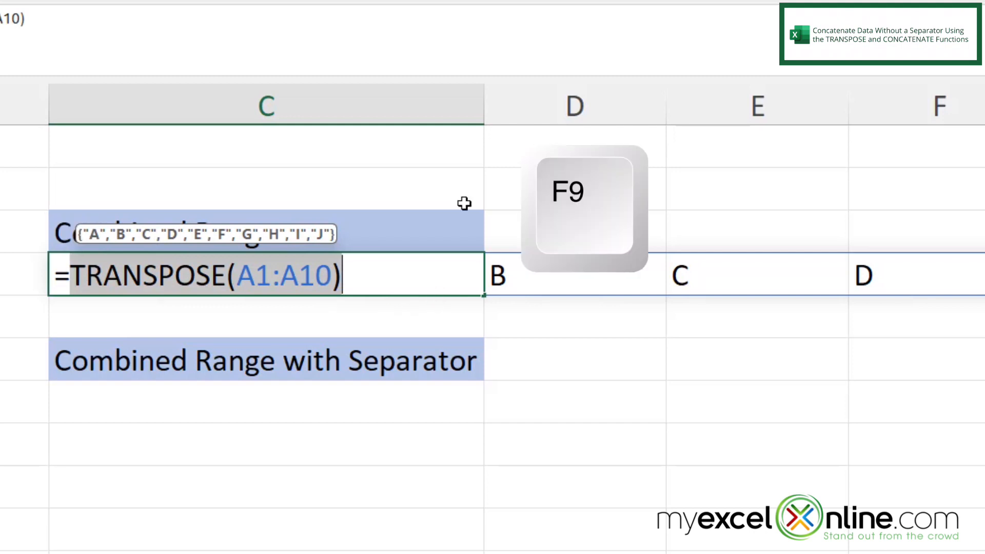
key(F9)
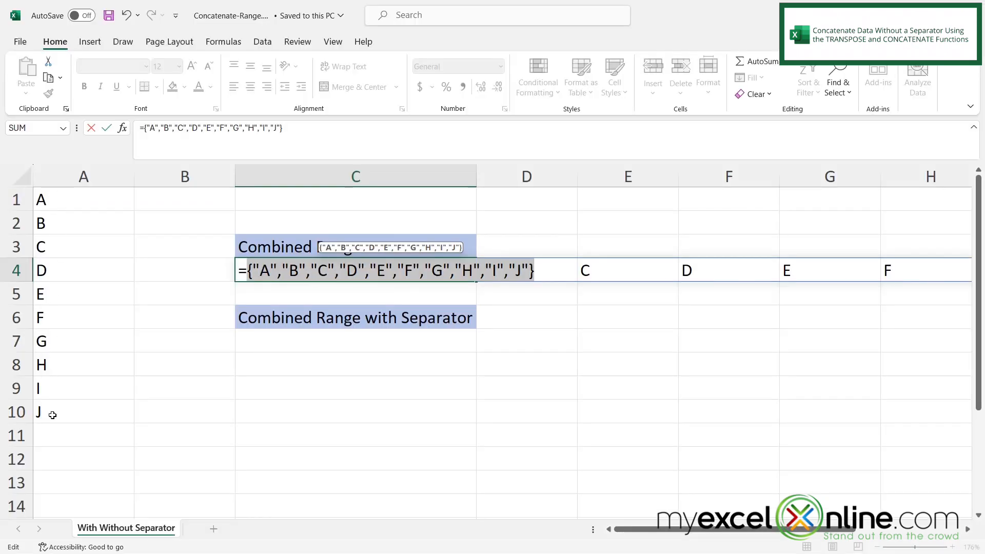
Step: Replace the curly braces around the array with parentheses in C4's formula
click(254, 268)
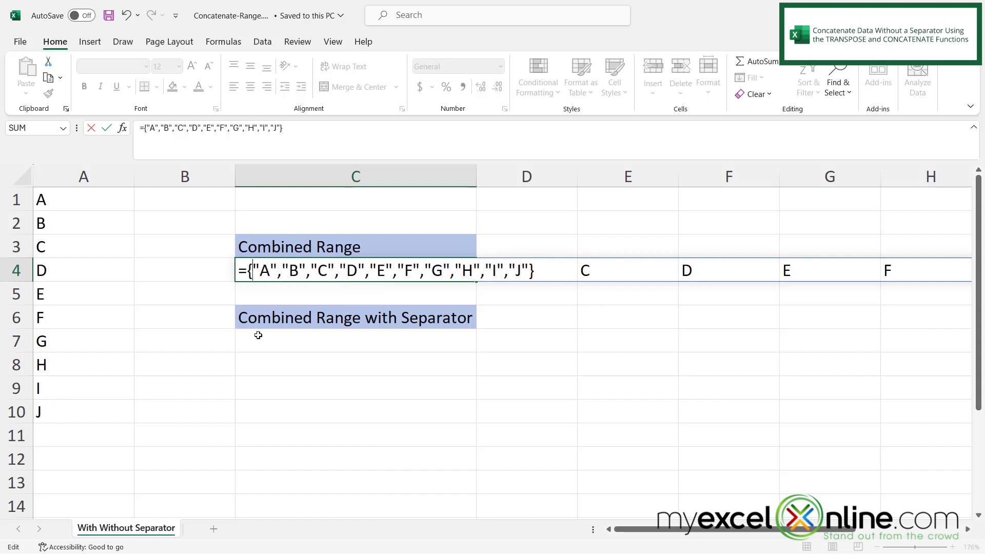
key(BackSpace)
text(()
click(533, 267)
key(BackSpace)
text())
Step: Insert CONCATENATE before the parentheses and confirm the formula in C4
click(250, 272)
text(concatenate)
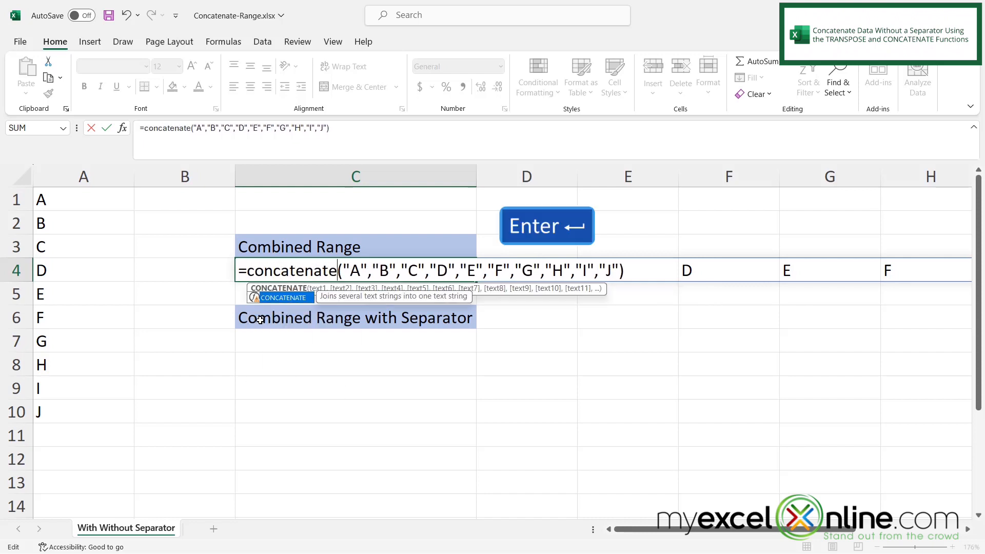
key(Return)
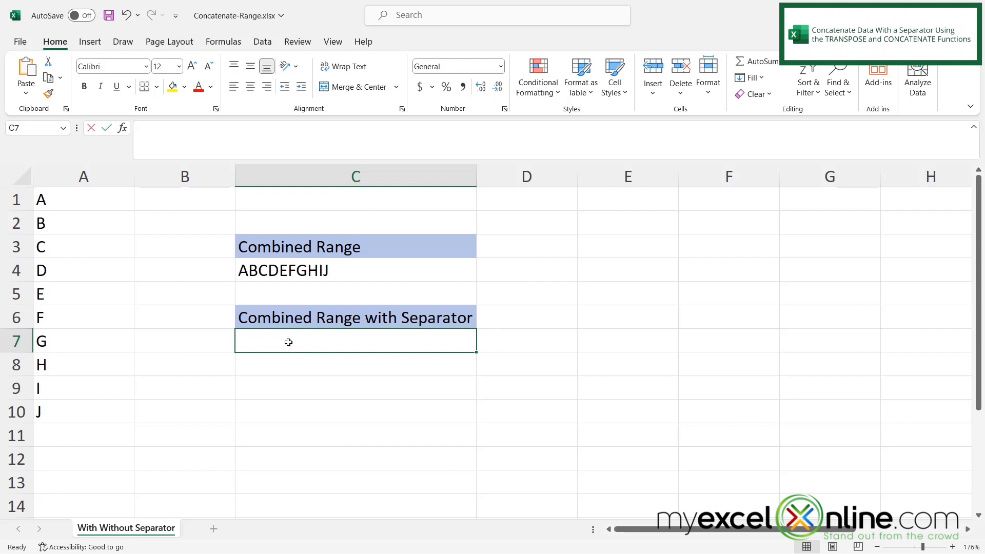
Step: Enter a formula in C7 that transposes A1:A10 with a comma appended to each value: =TRANSPOSE(A1:A10&",")
text(=transpose()
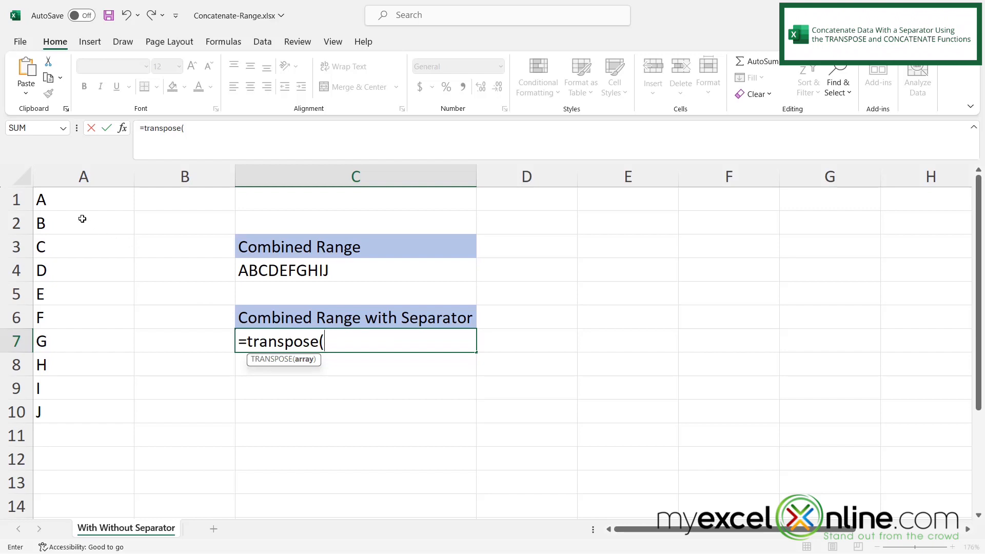
drag(48, 198, 54, 403)
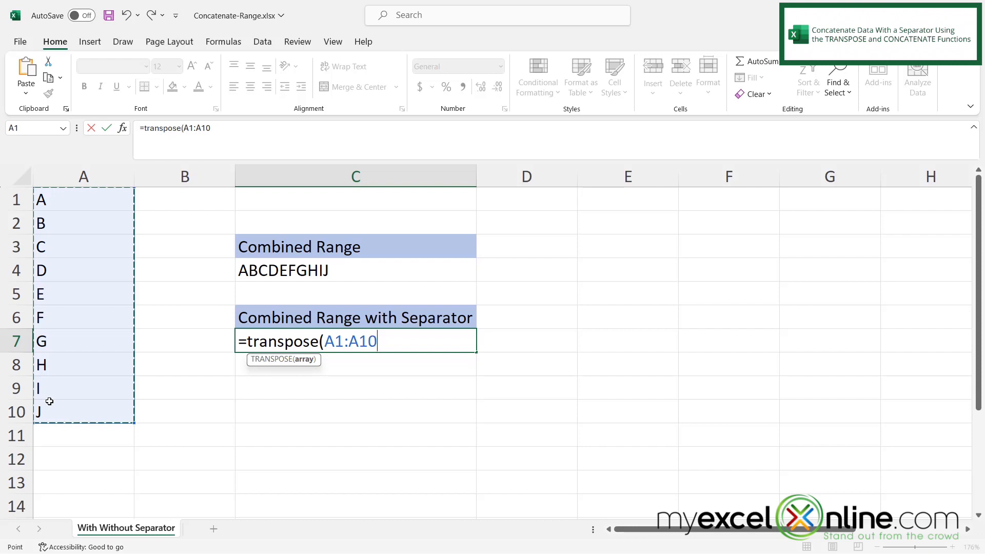
text(&)
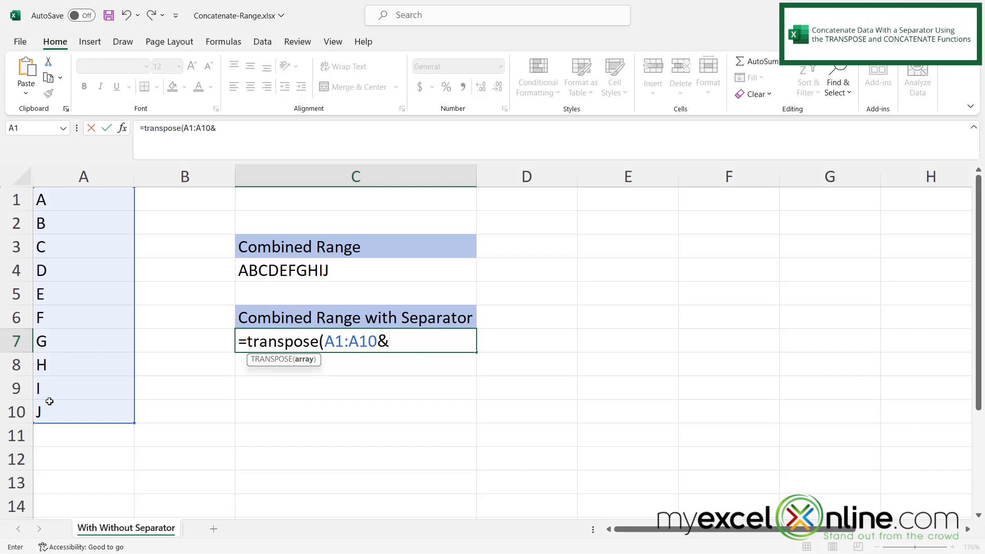
text(","))
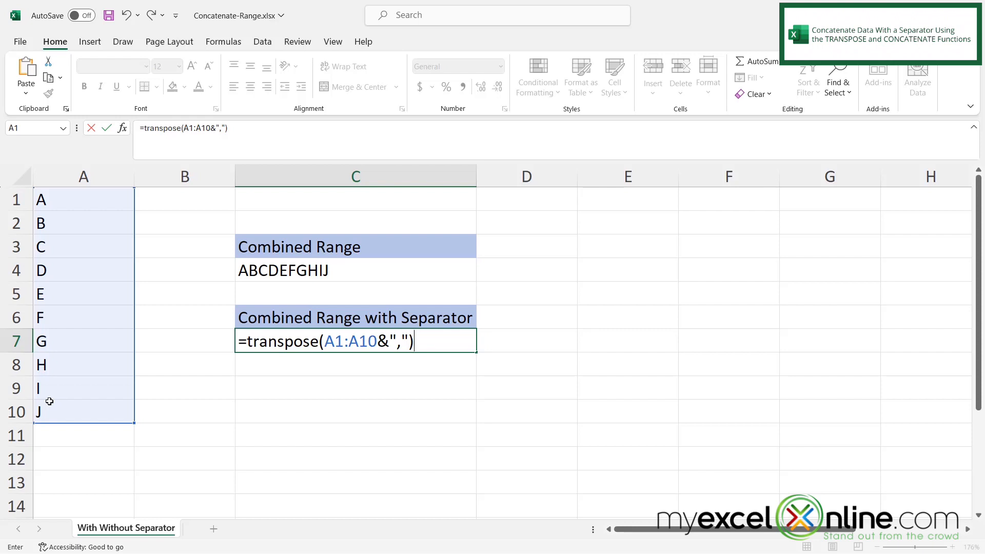
key(Return)
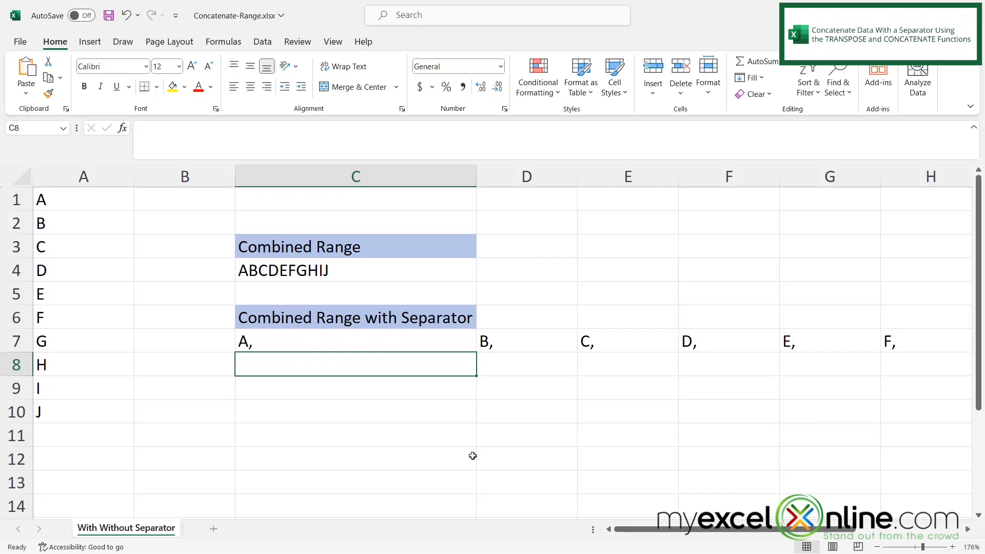
Step: Select C7's formula and evaluate it into an array of values
click(272, 339)
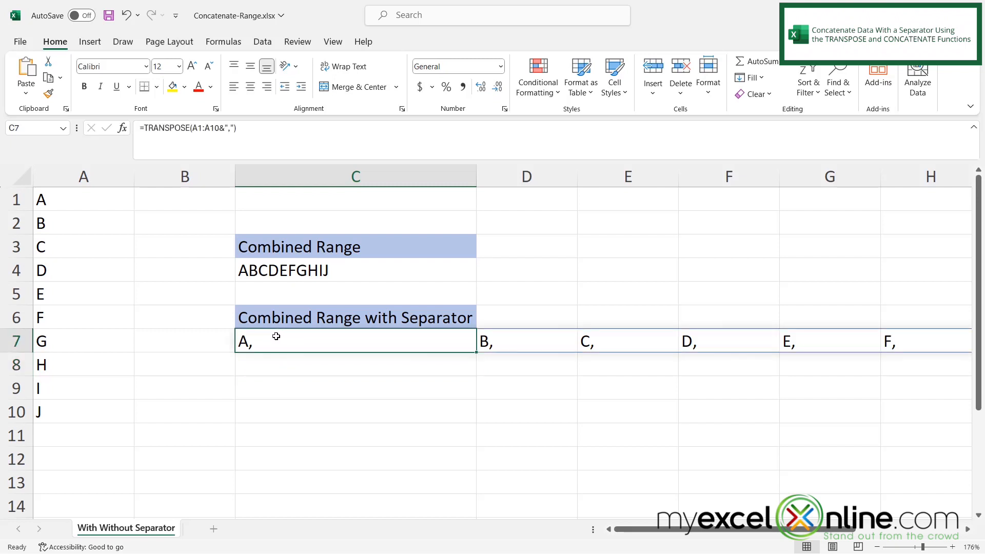
drag(148, 128, 256, 123)
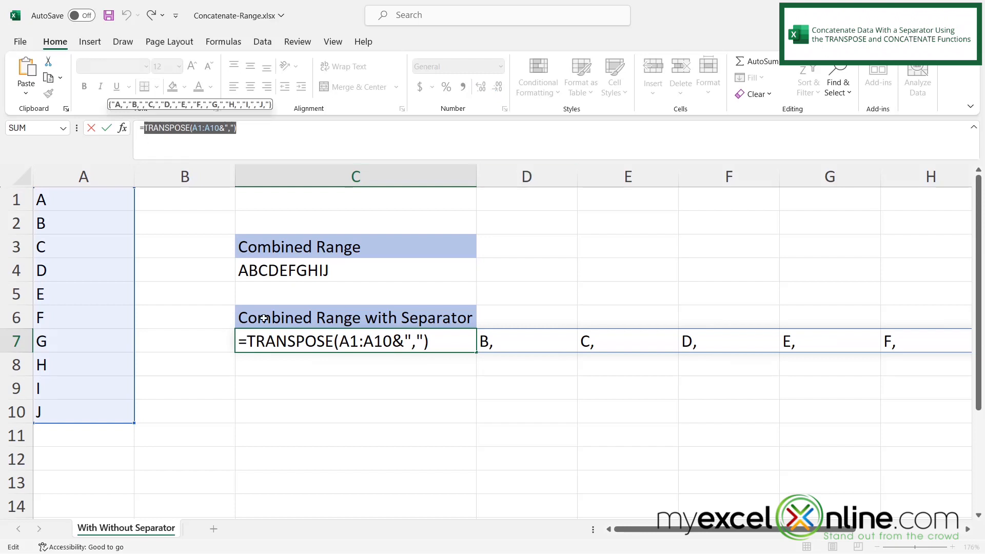
key(F9)
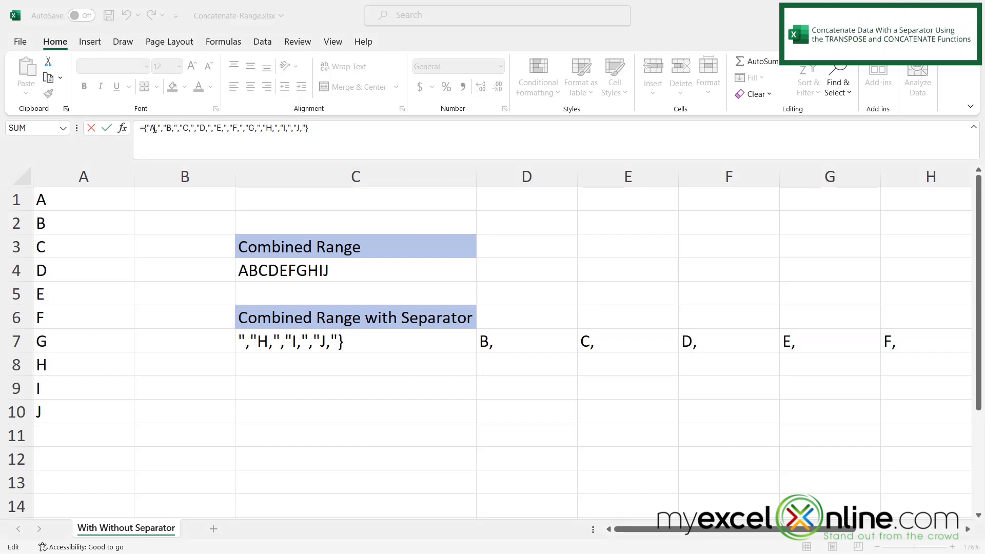
Step: Replace the curly braces around C7's array with parentheses
key(shift+End)
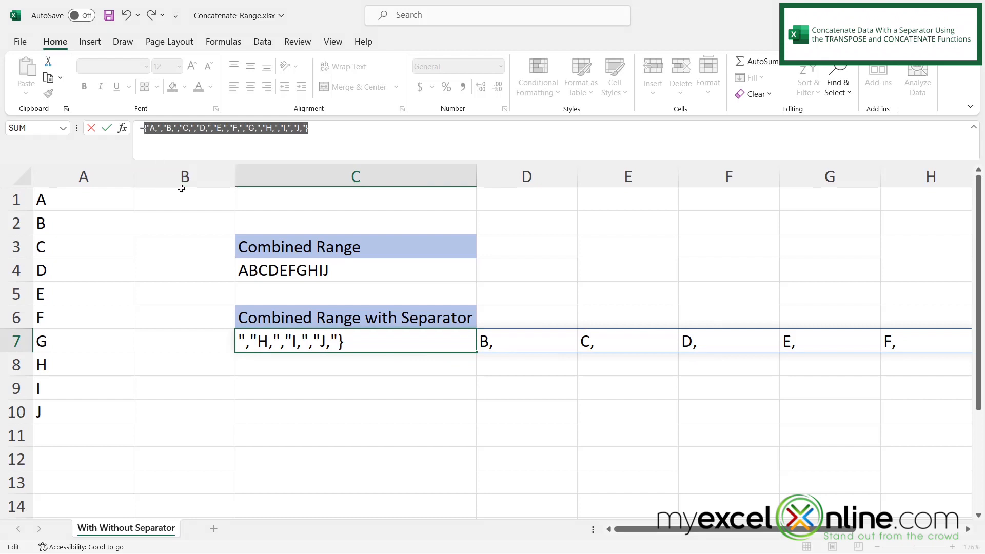
click(147, 128)
key(BackSpace)
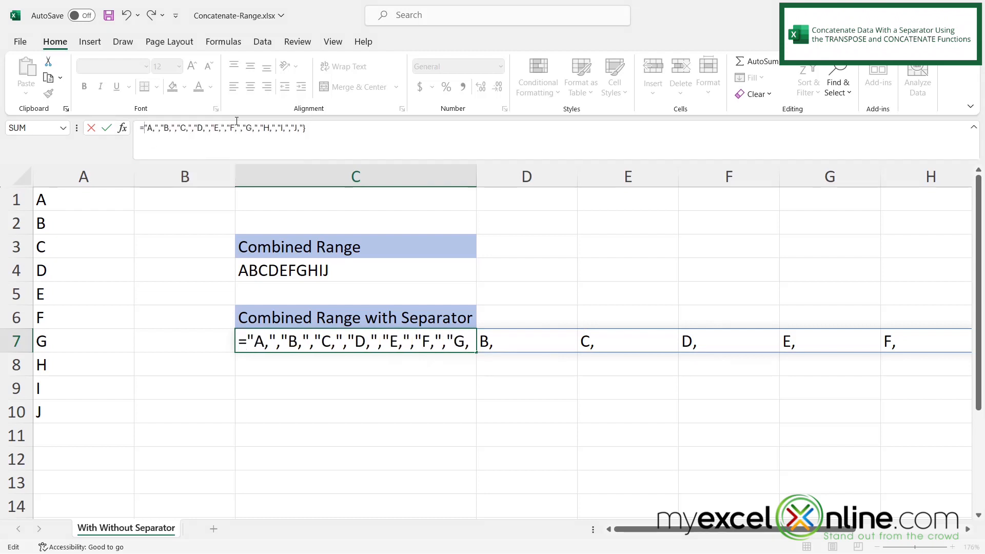
text({)
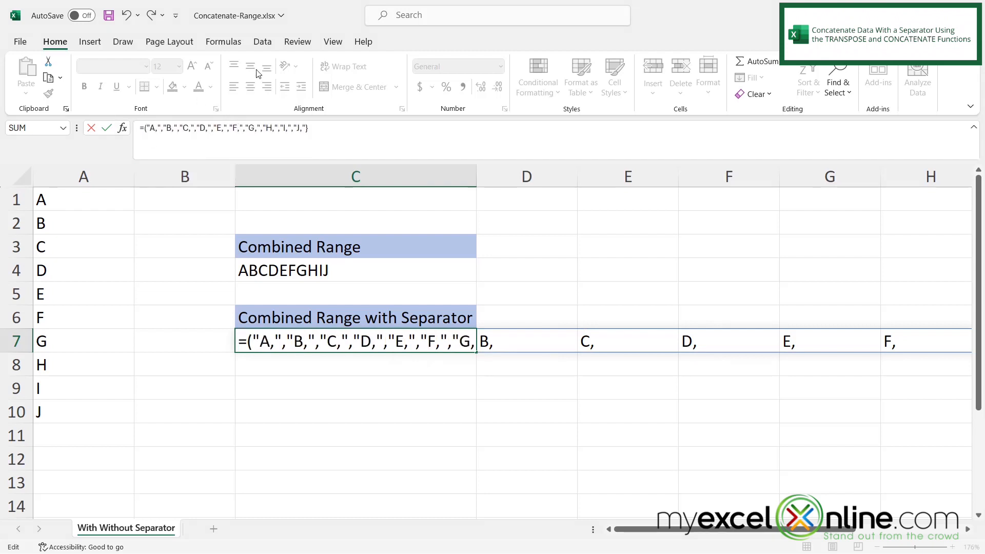
click(321, 129)
key(BackSpace)
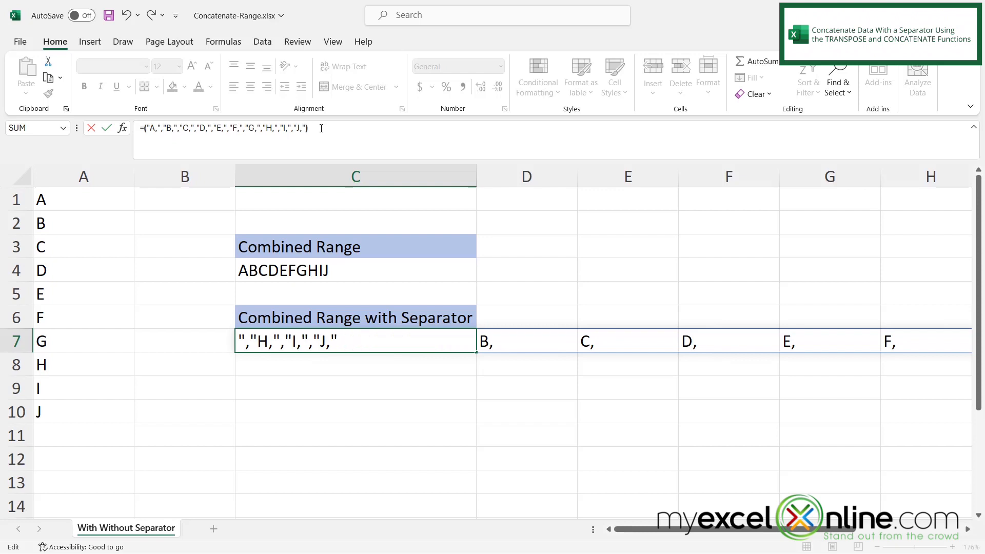
Step: Add CONCATENATE at the start of C7's formula and confirm it
key(Home)
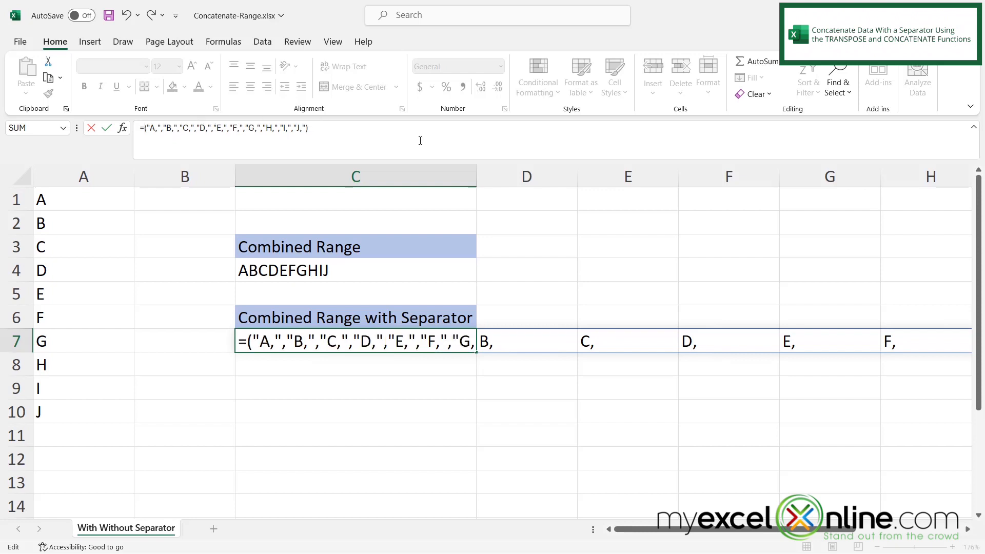
text(concatenate)
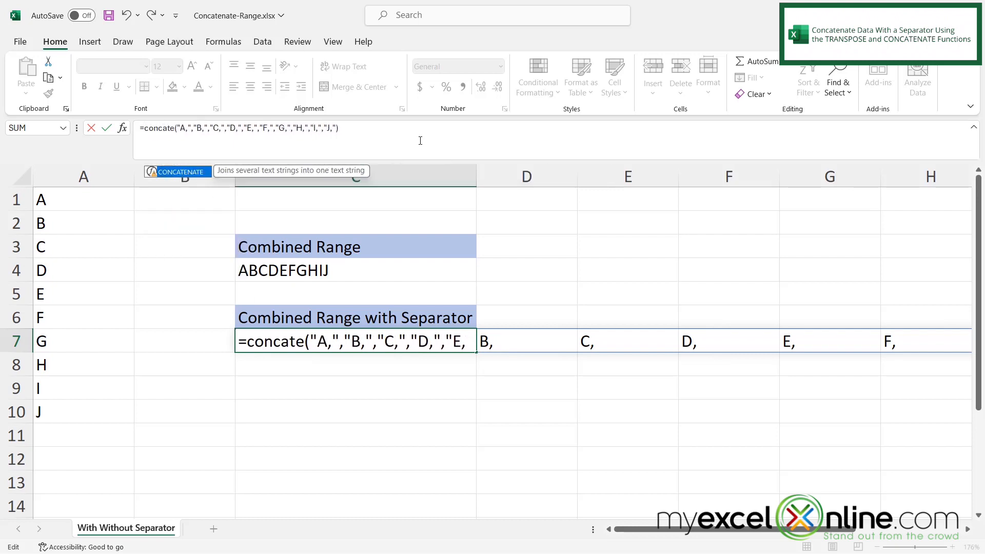
key(Return)
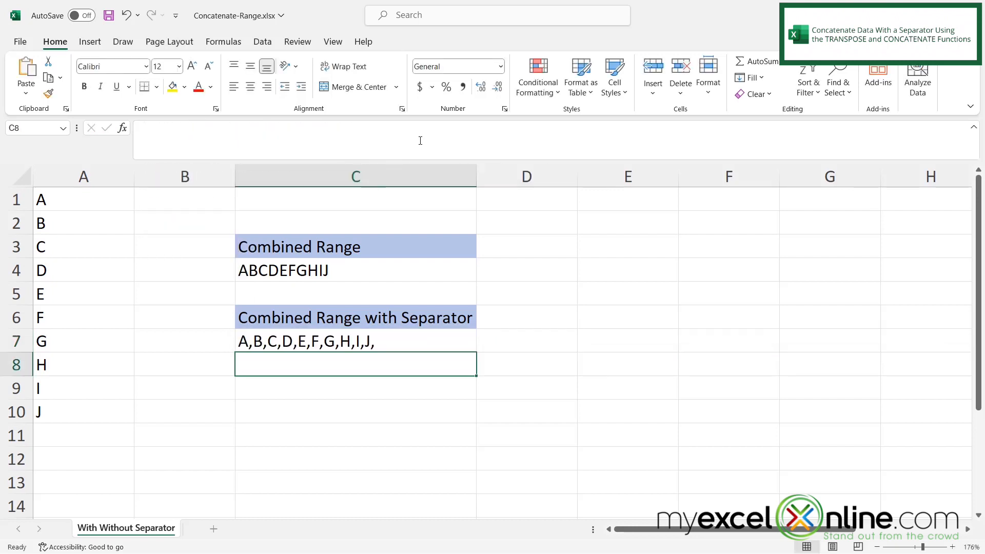